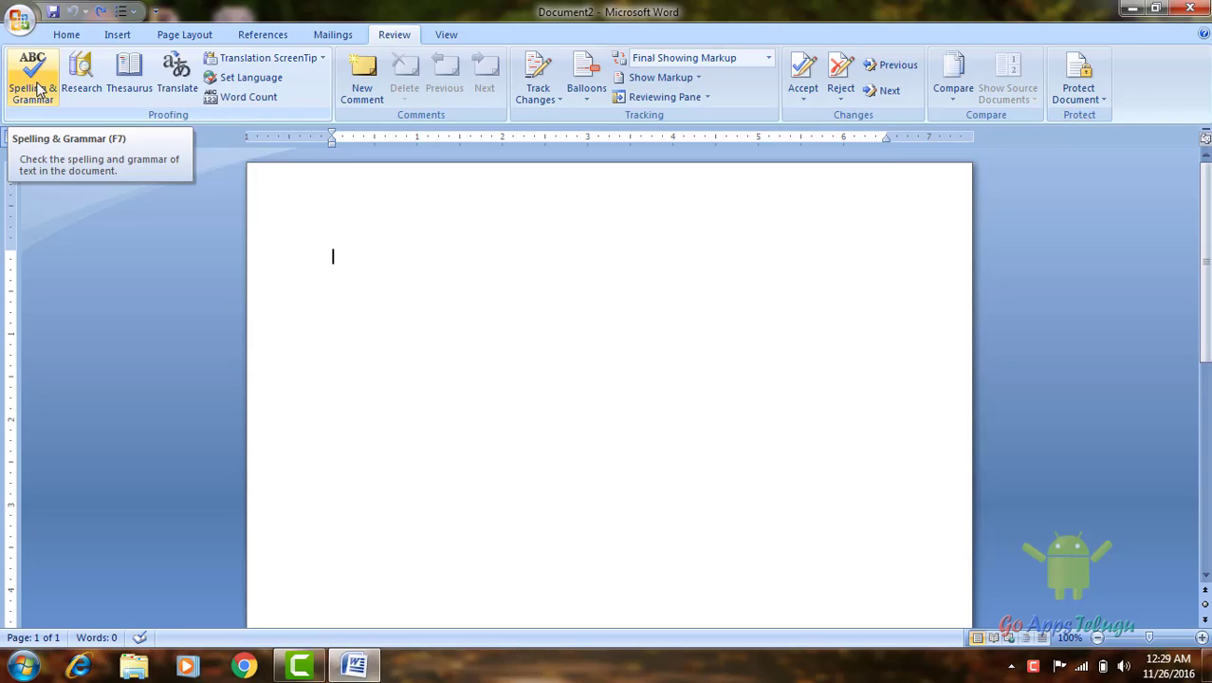
Open the 'On the Insert tab' document and misspell FOOTERS as FOOERS
click(1184, 13)
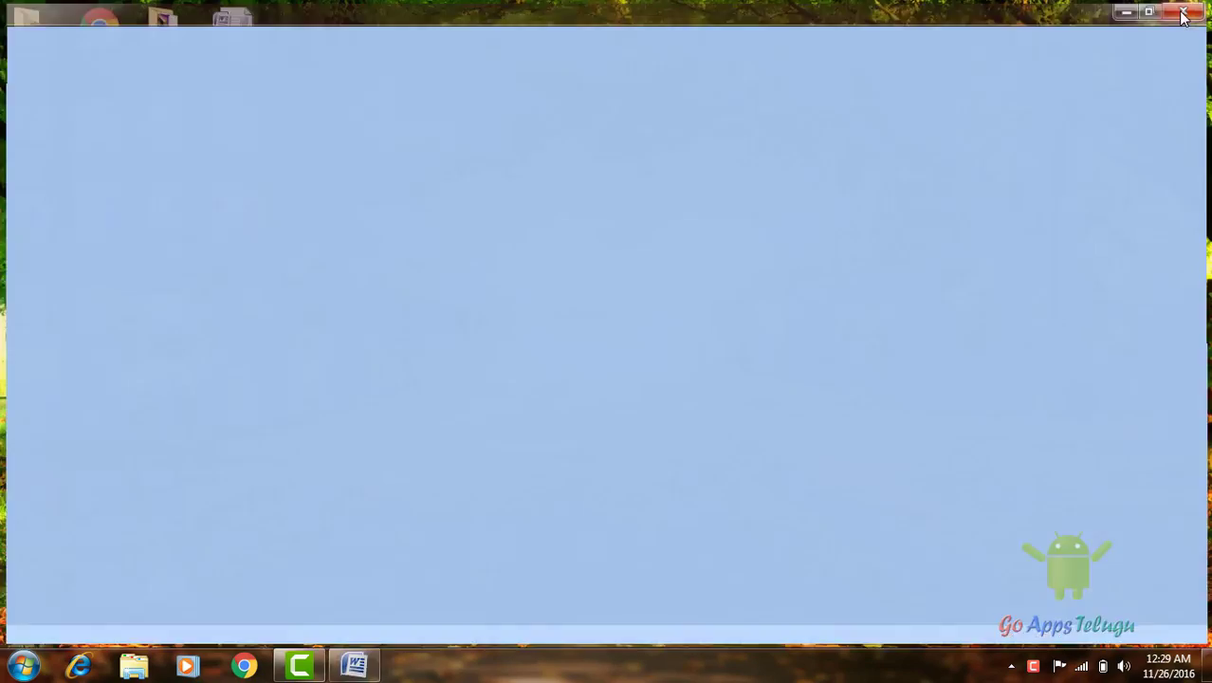
double_click(232, 34)
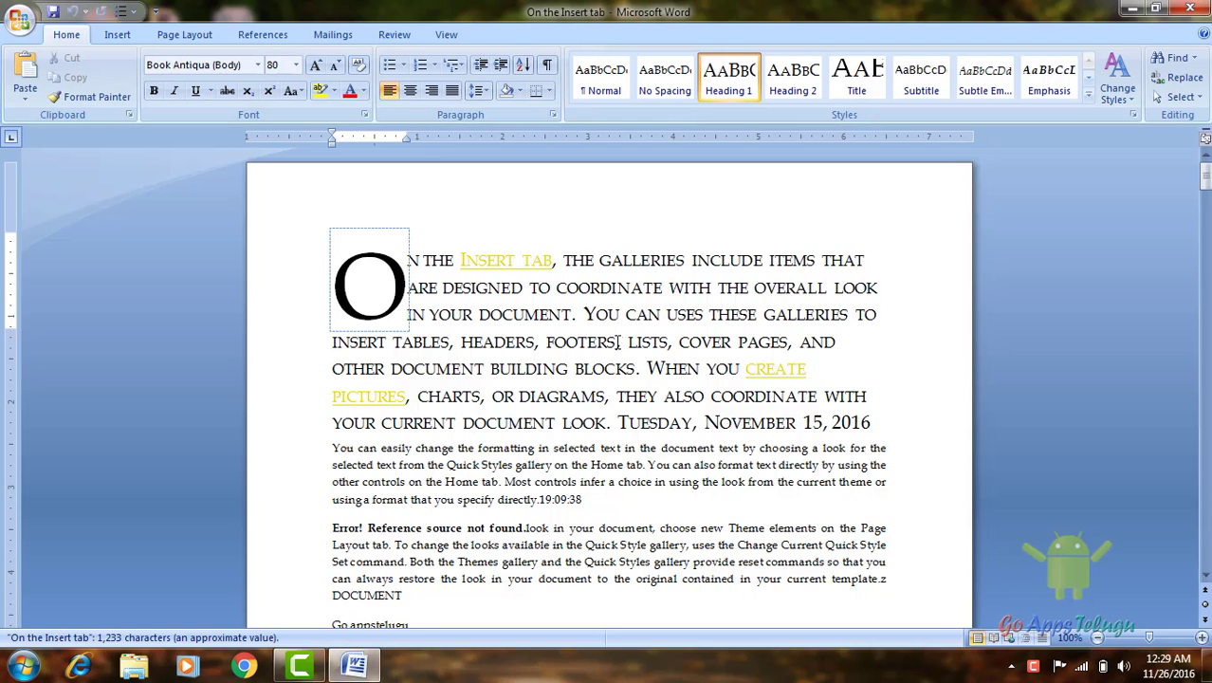
click(620, 341)
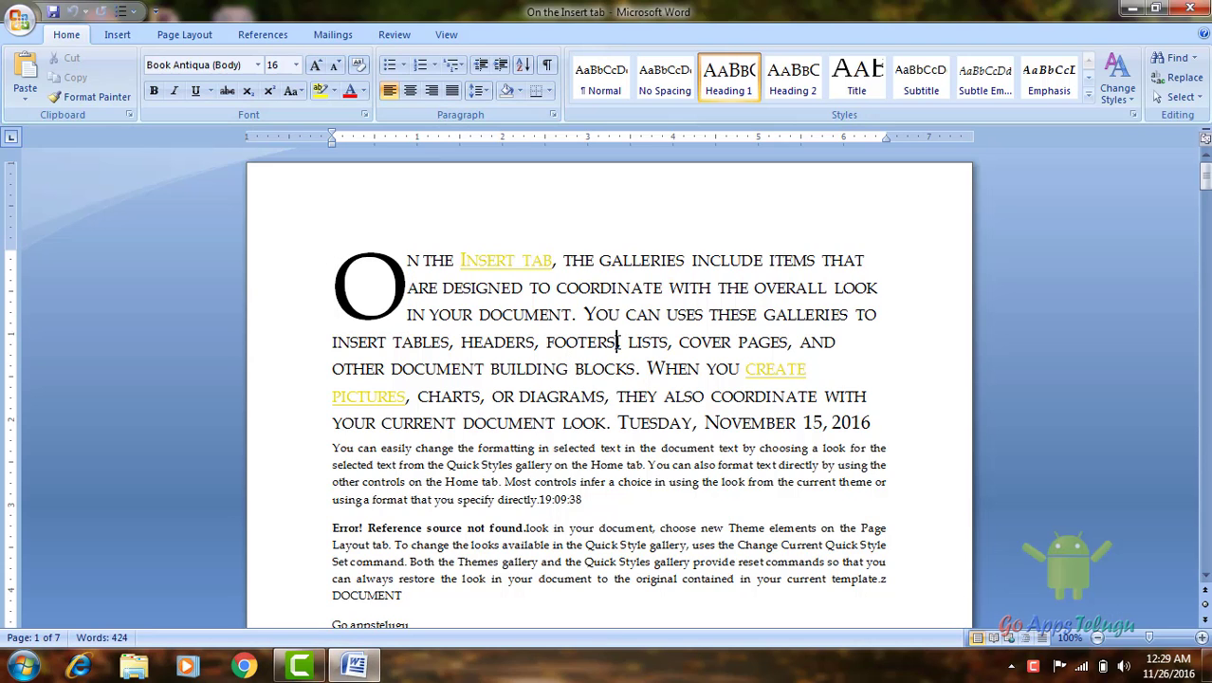
click(591, 343)
key(BackSpace)
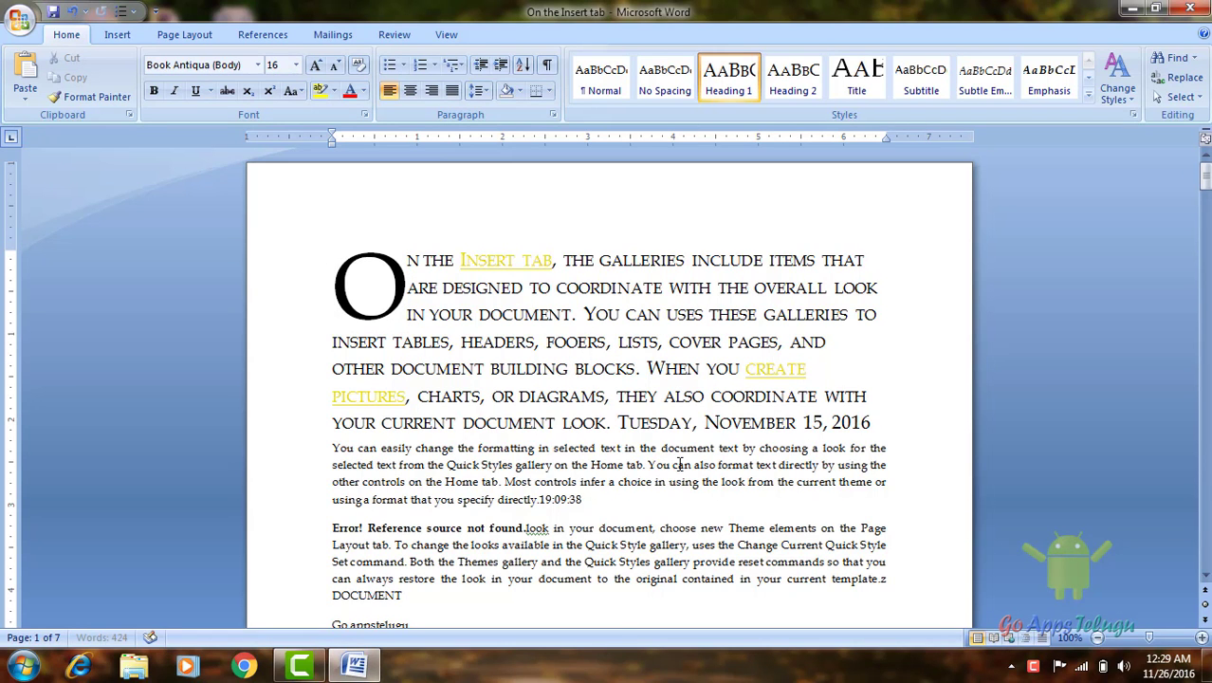
Misspell document, current, Current and Quick as doument, curent, Curent and Quik
click(679, 448)
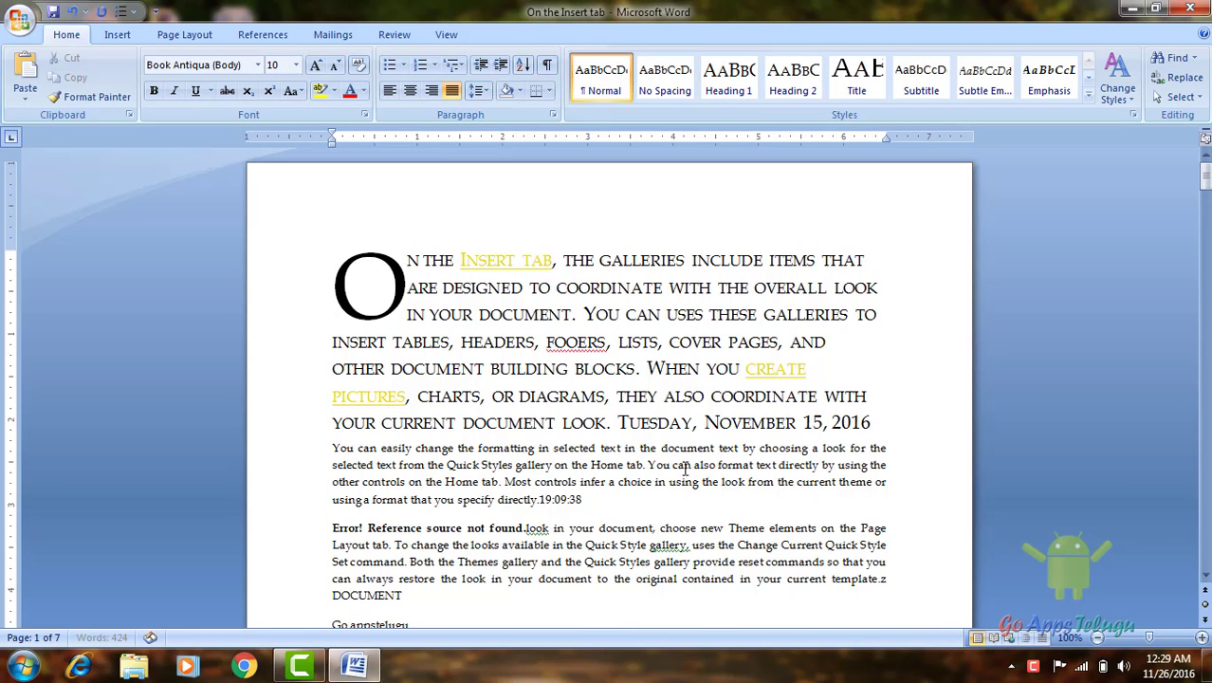
key(Delete)
click(814, 483)
key(BackSpace)
click(807, 547)
key(BackSpace)
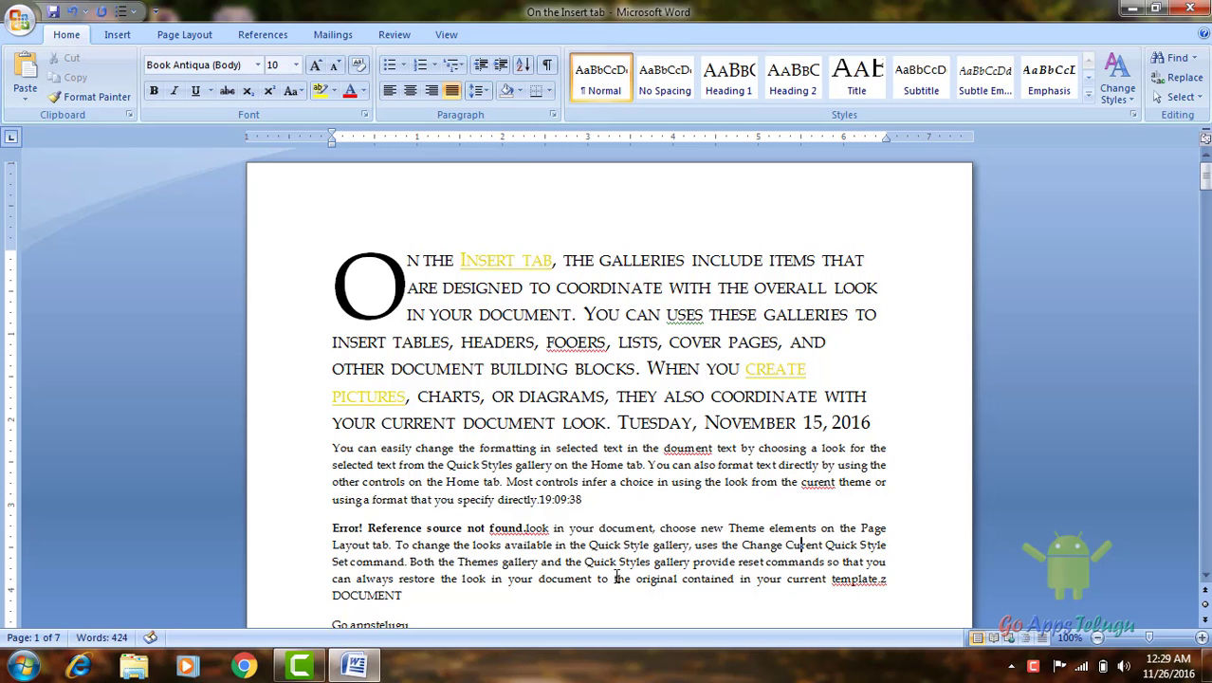
click(612, 562)
key(BackSpace)
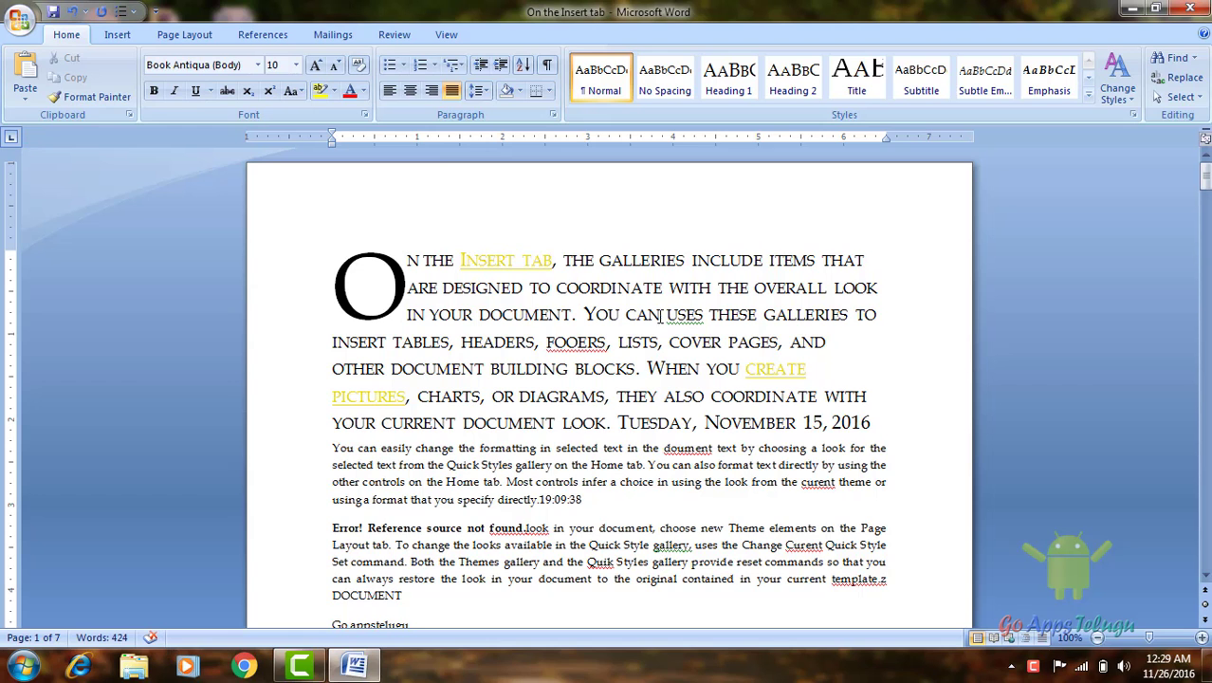
Start the Spelling & Grammar check and move its dialog off the text
click(394, 35)
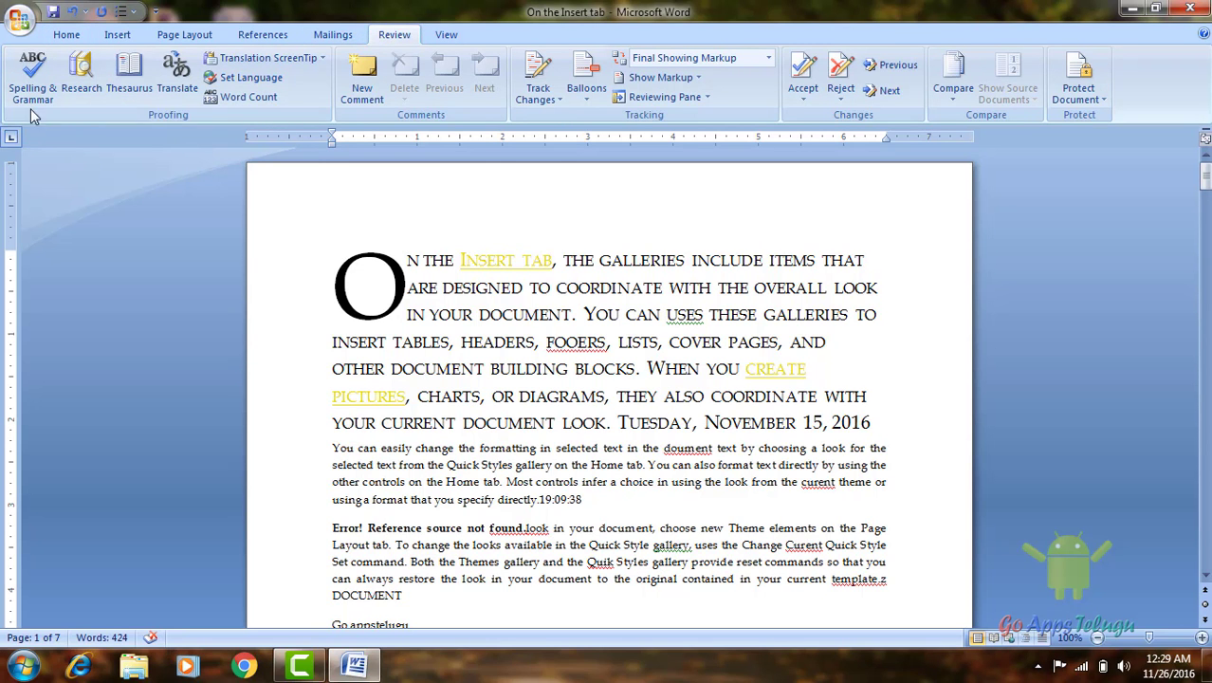
click(32, 76)
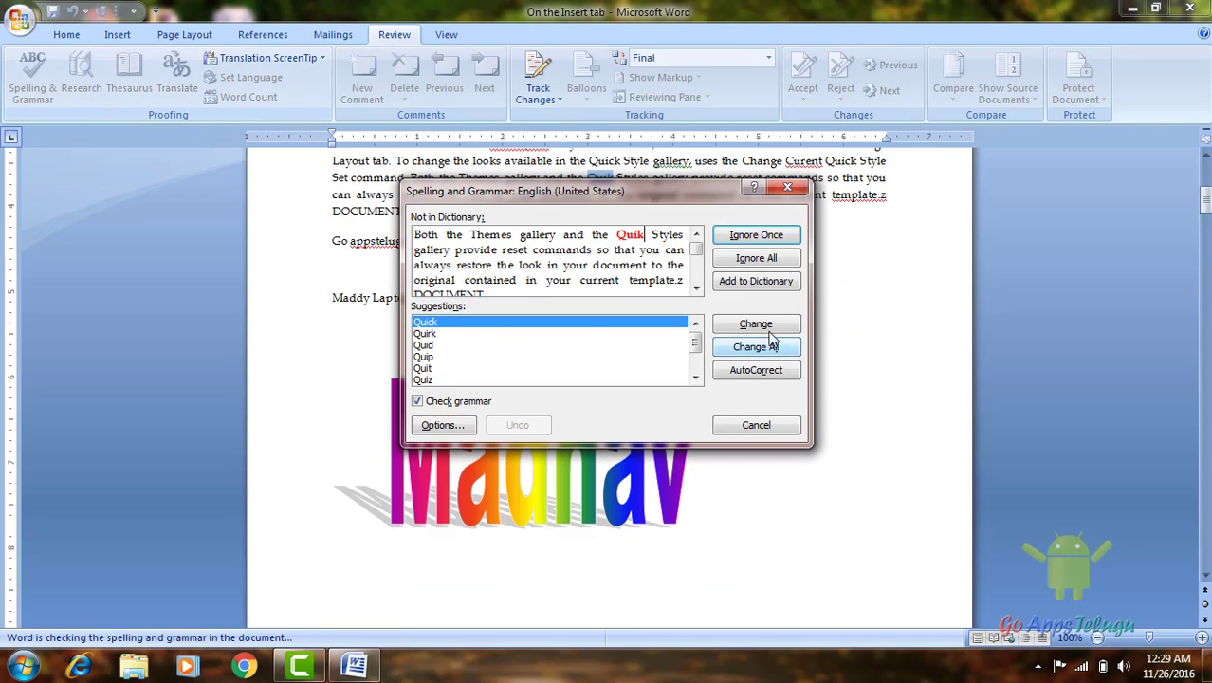
mouse_move(607, 196)
mouse_down()
mouse_move(887, 238)
mouse_move(826, 251)
mouse_up()
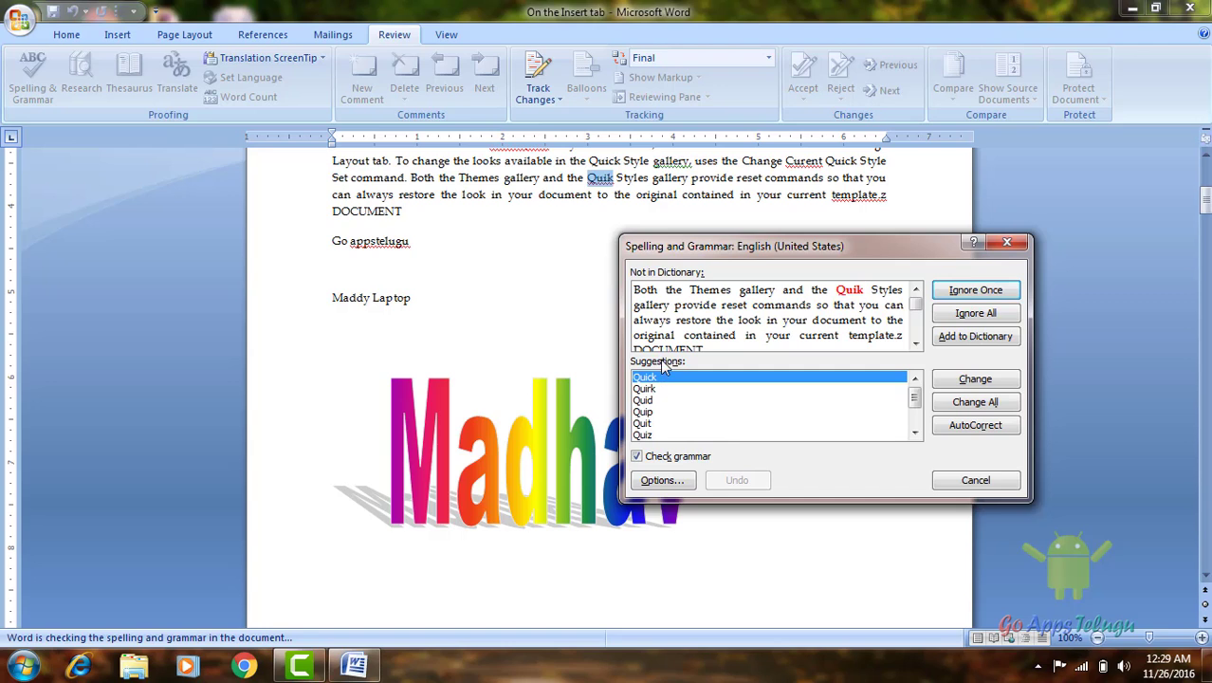
Replace Quik with Quick and ignore template.z once
click(655, 377)
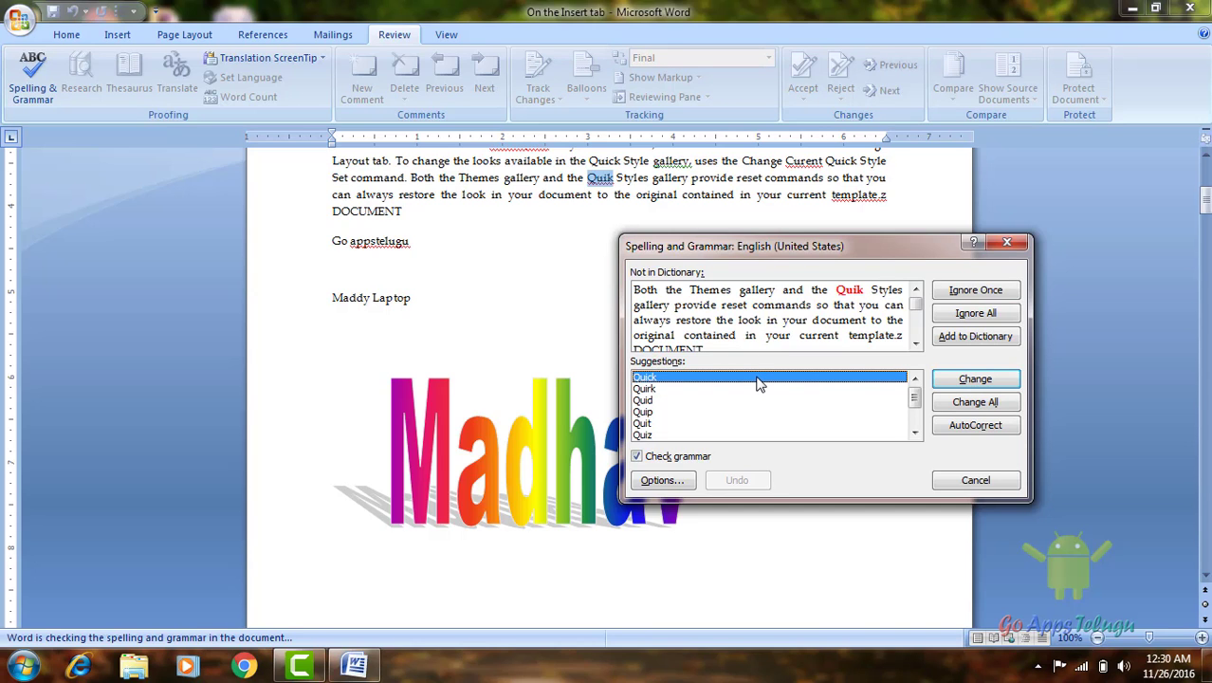
click(975, 379)
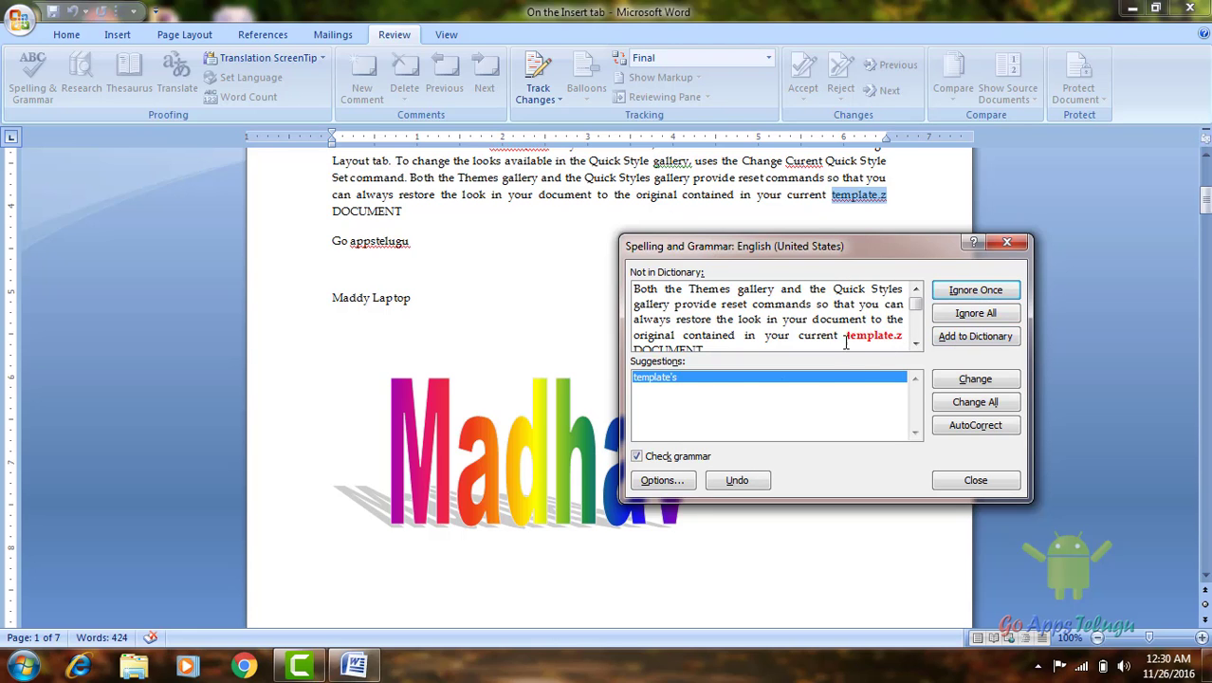
click(975, 290)
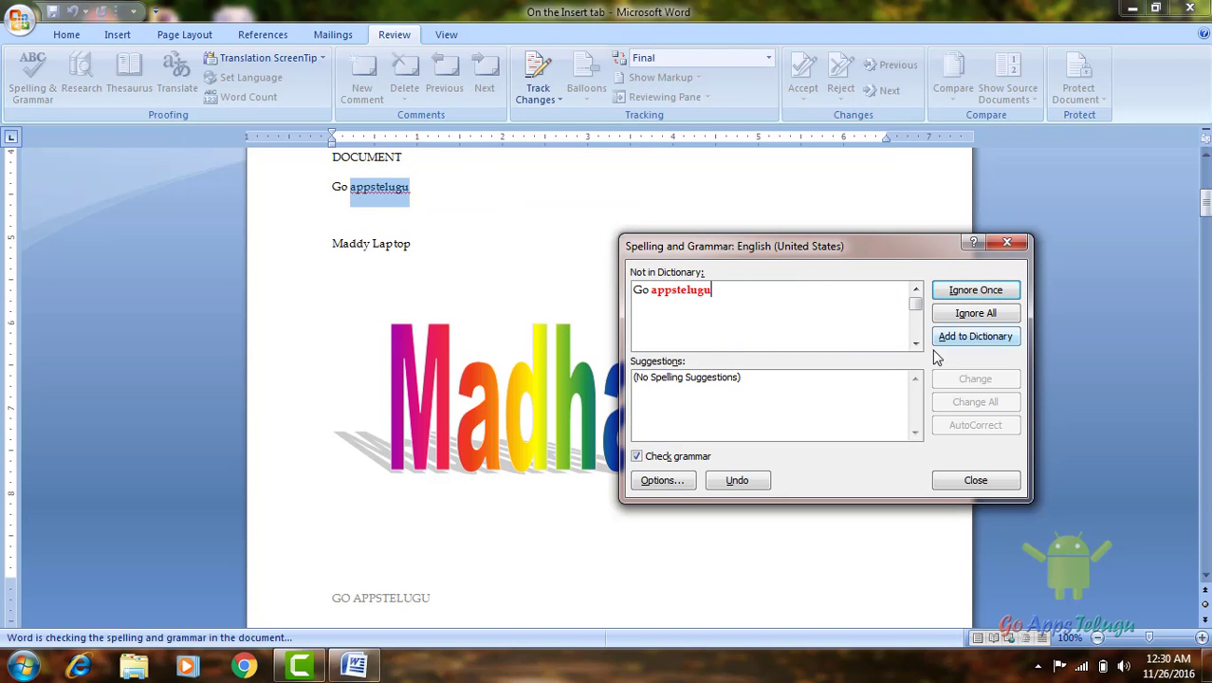
Ignore appstelugu, then accept fixes for original, FOOERS, USES, doument, curent and the reference error
click(981, 294)
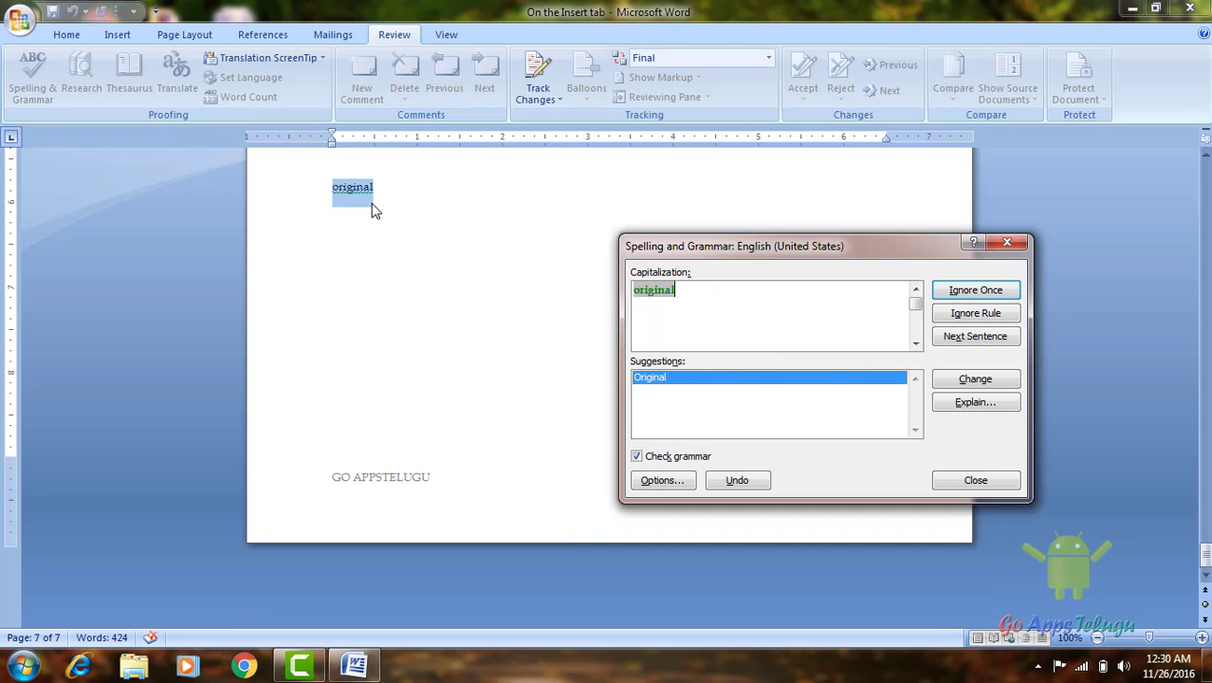
click(986, 379)
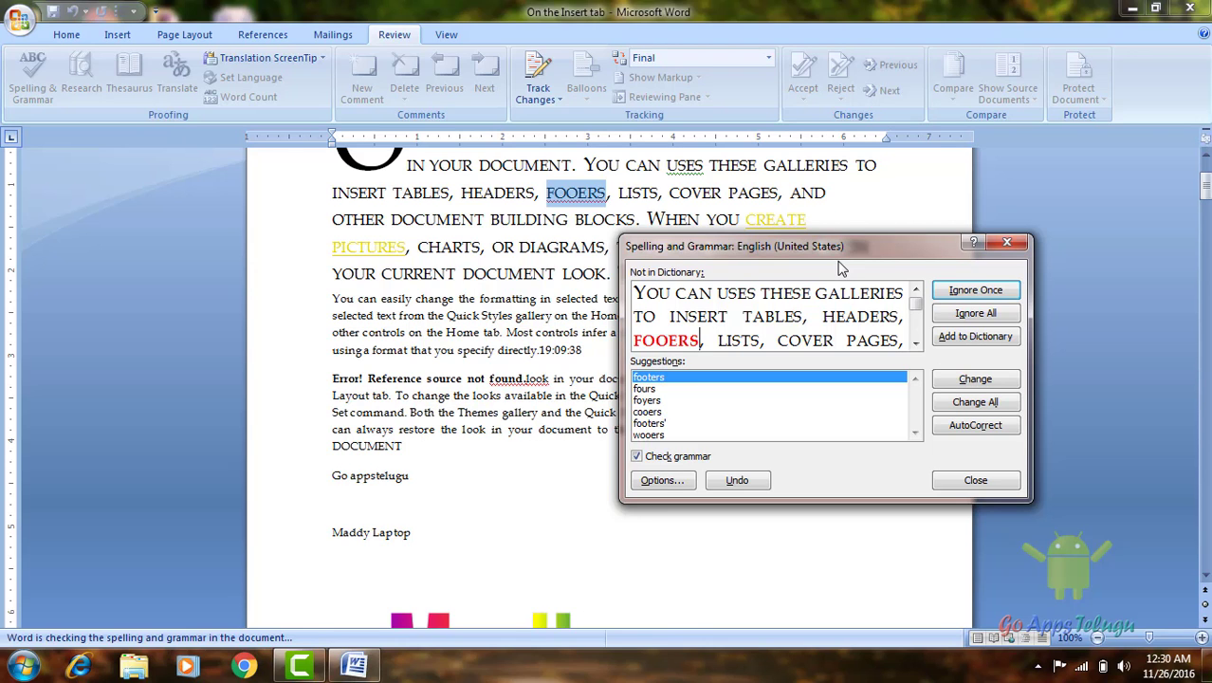
click(951, 402)
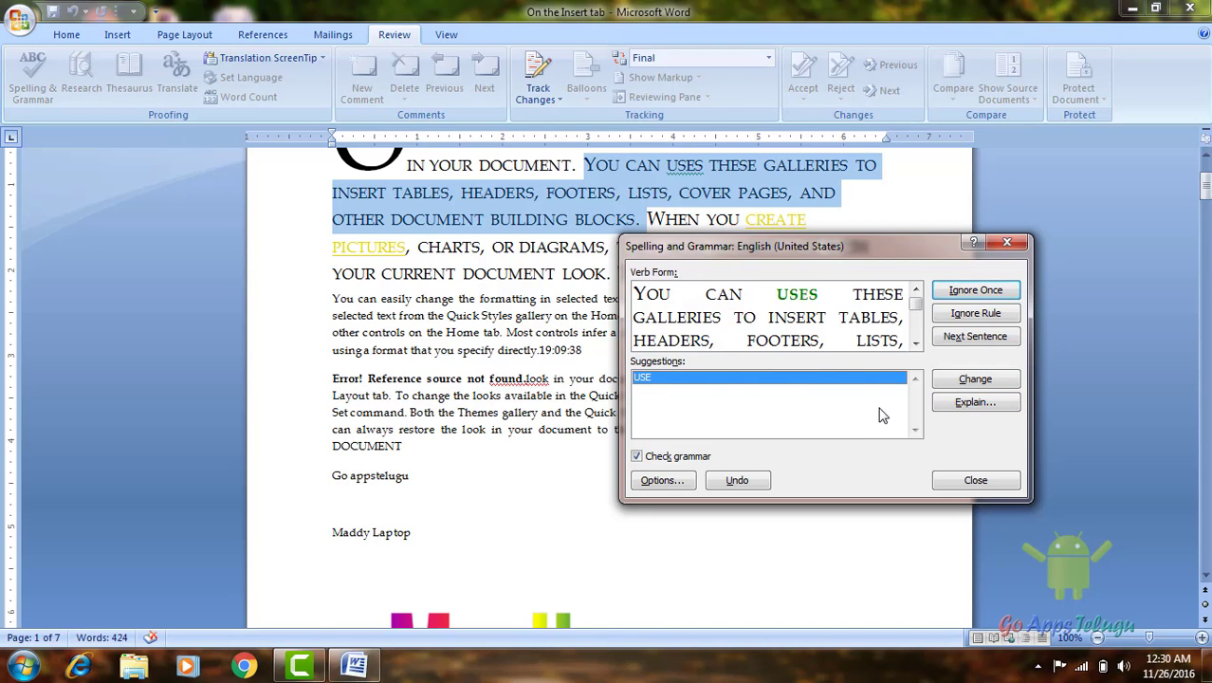
click(996, 384)
click(996, 383)
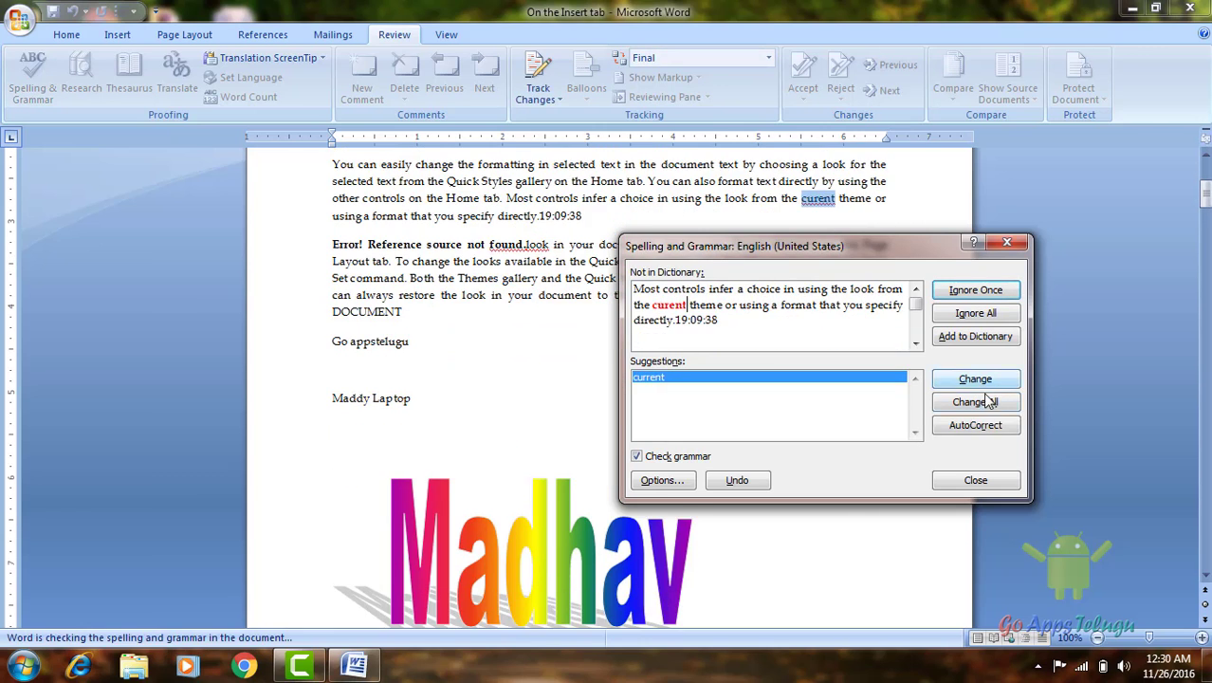
click(977, 398)
click(982, 400)
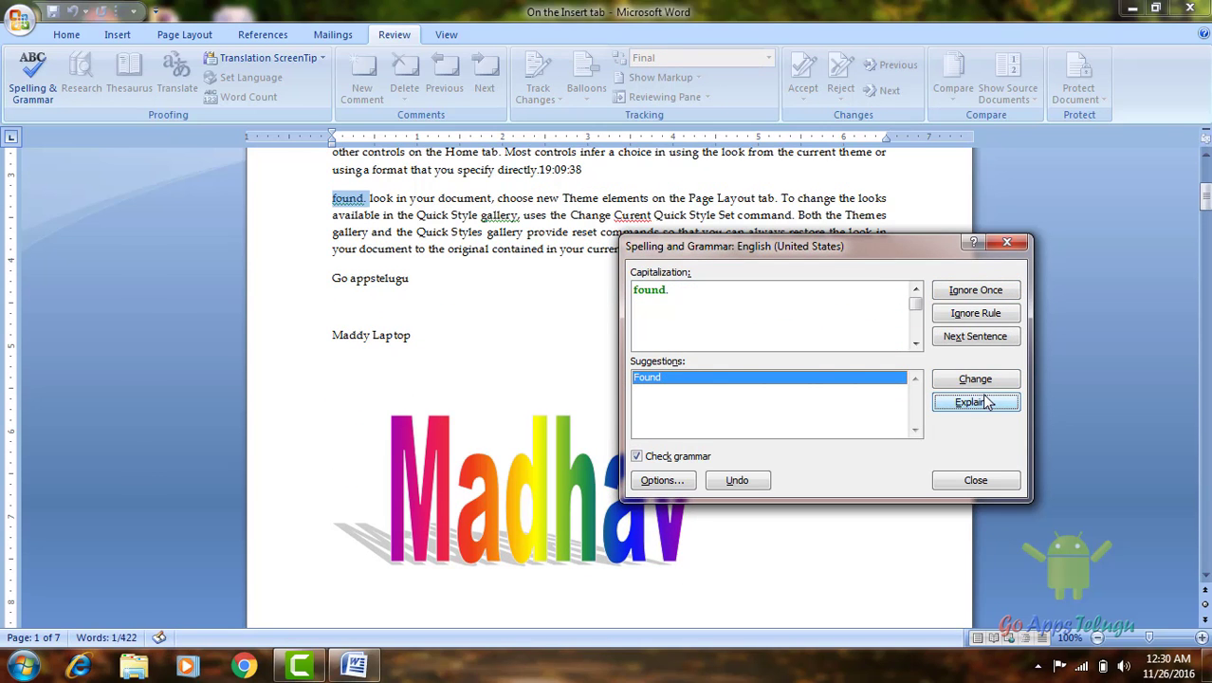
Accept fixes for found., look, the document semicolon, Curent and the gallery comma; dismiss the completion notice
click(980, 381)
click(981, 382)
click(982, 382)
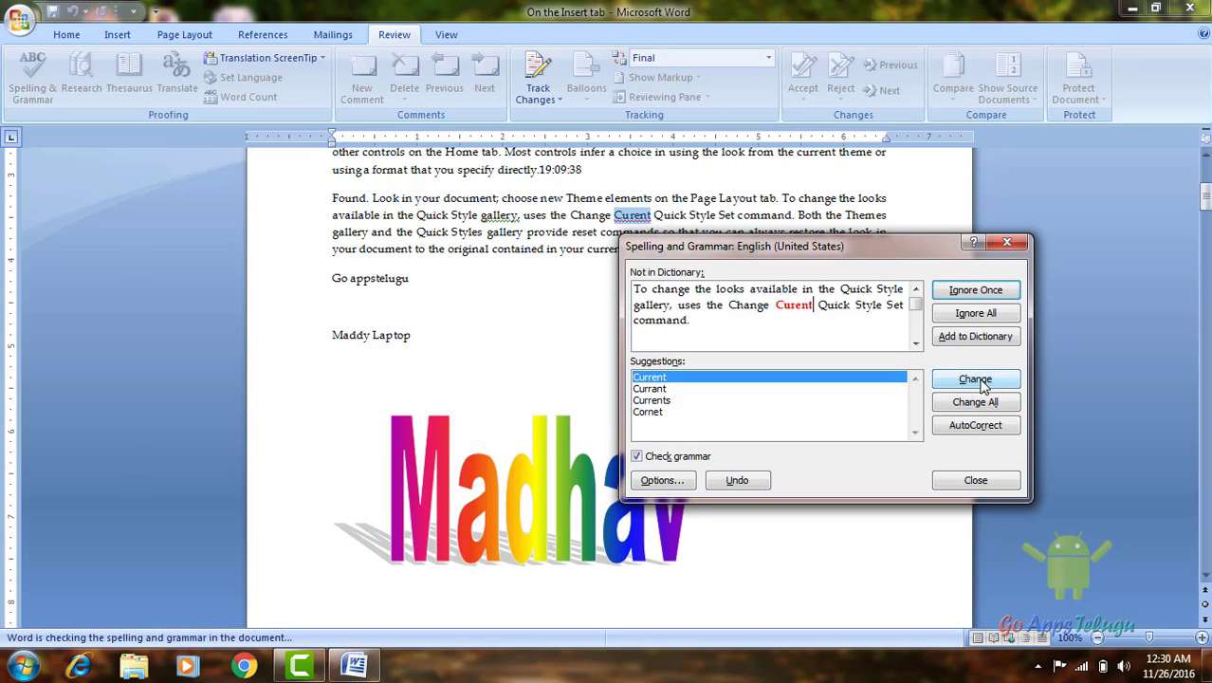
click(983, 381)
click(986, 380)
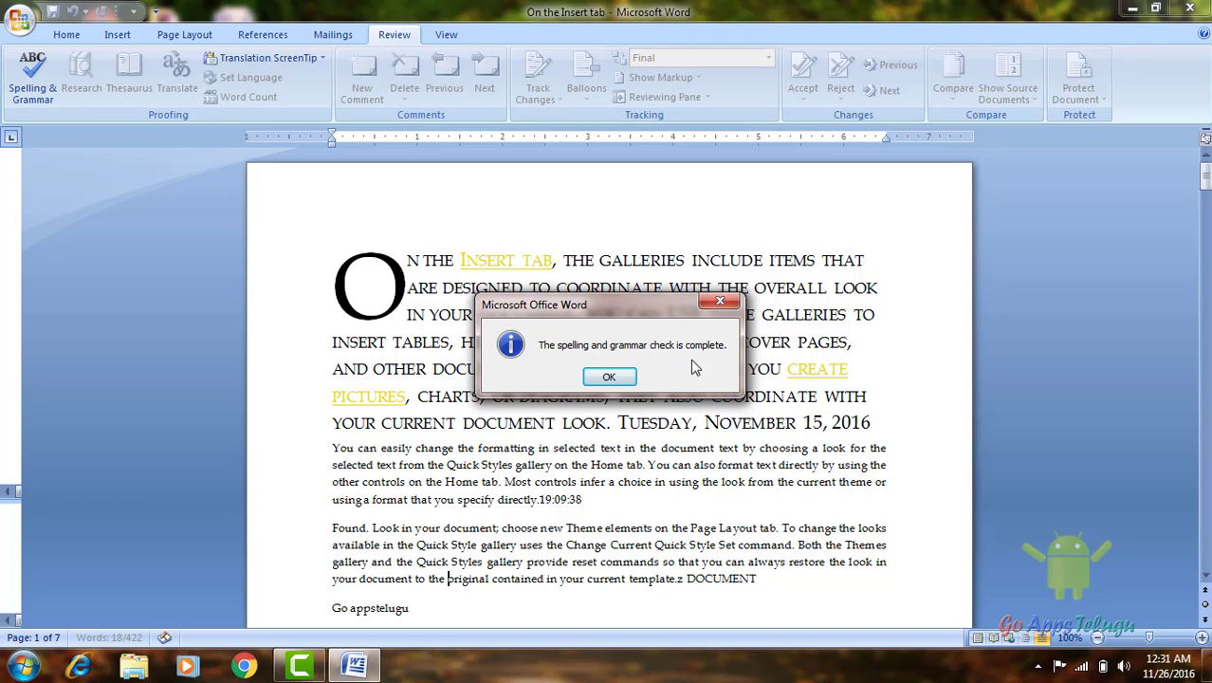
click(608, 377)
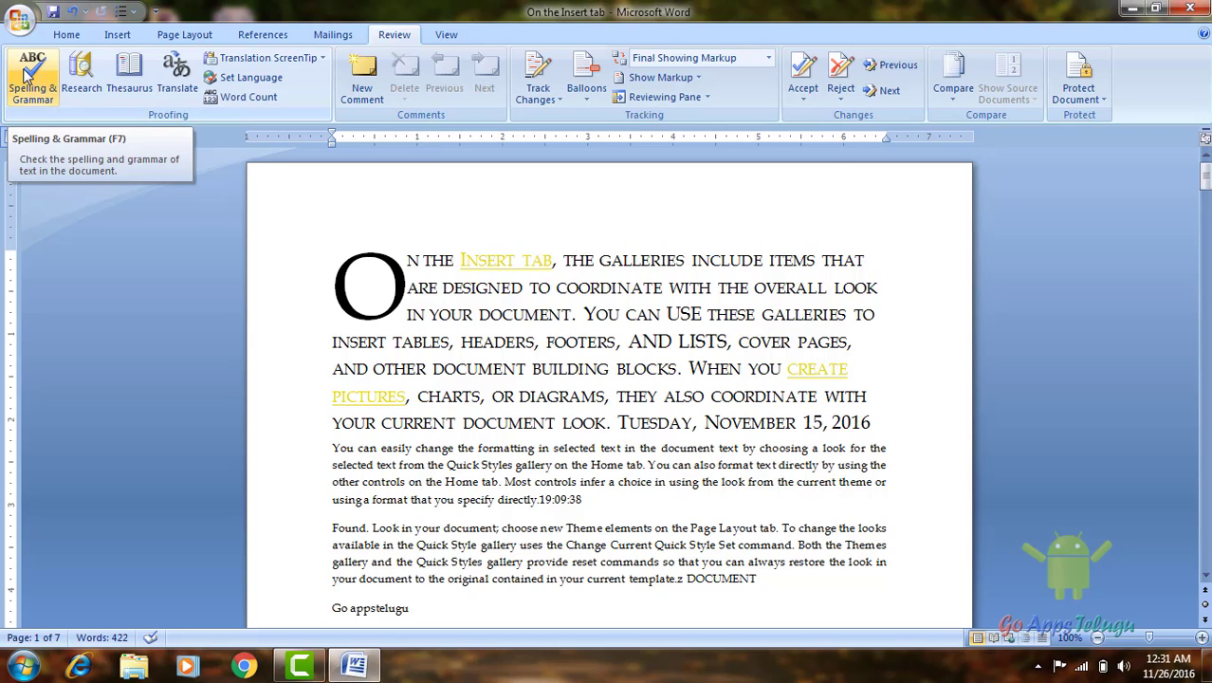
Show Research thesaurus synonyms for 'original', such as unique, innovative and novel
click(89, 90)
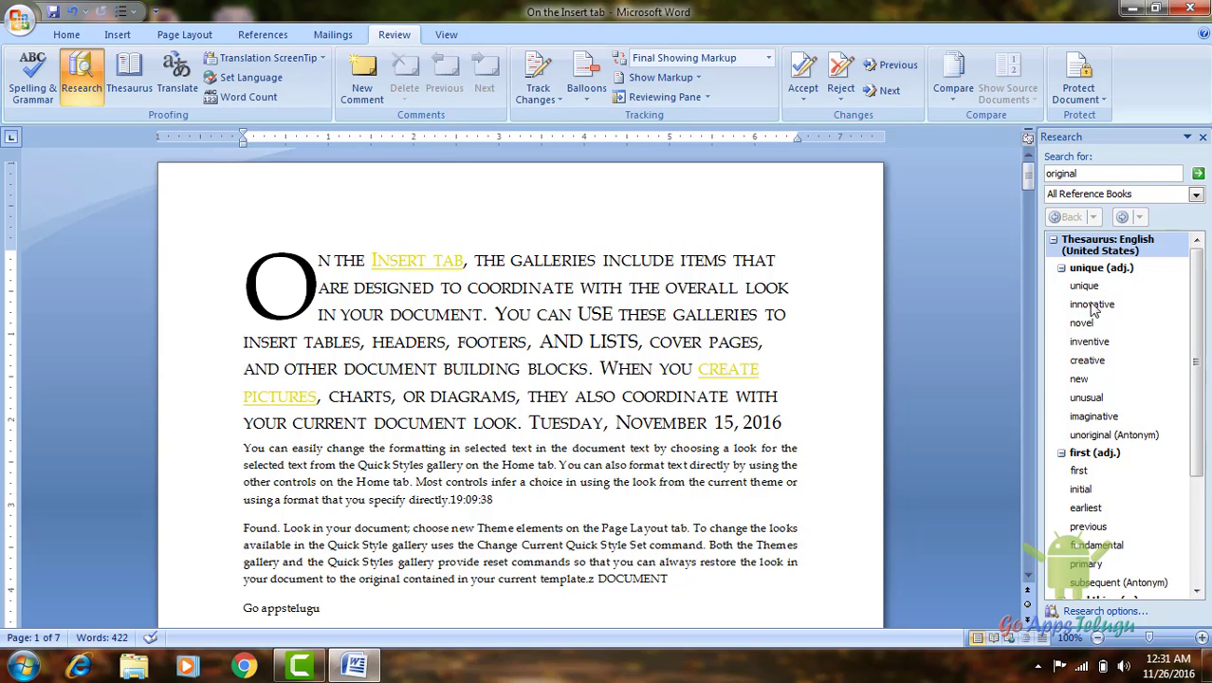
mouse_move(1108, 310)
Close the Research pane so the corrected document fills the window
click(1203, 137)
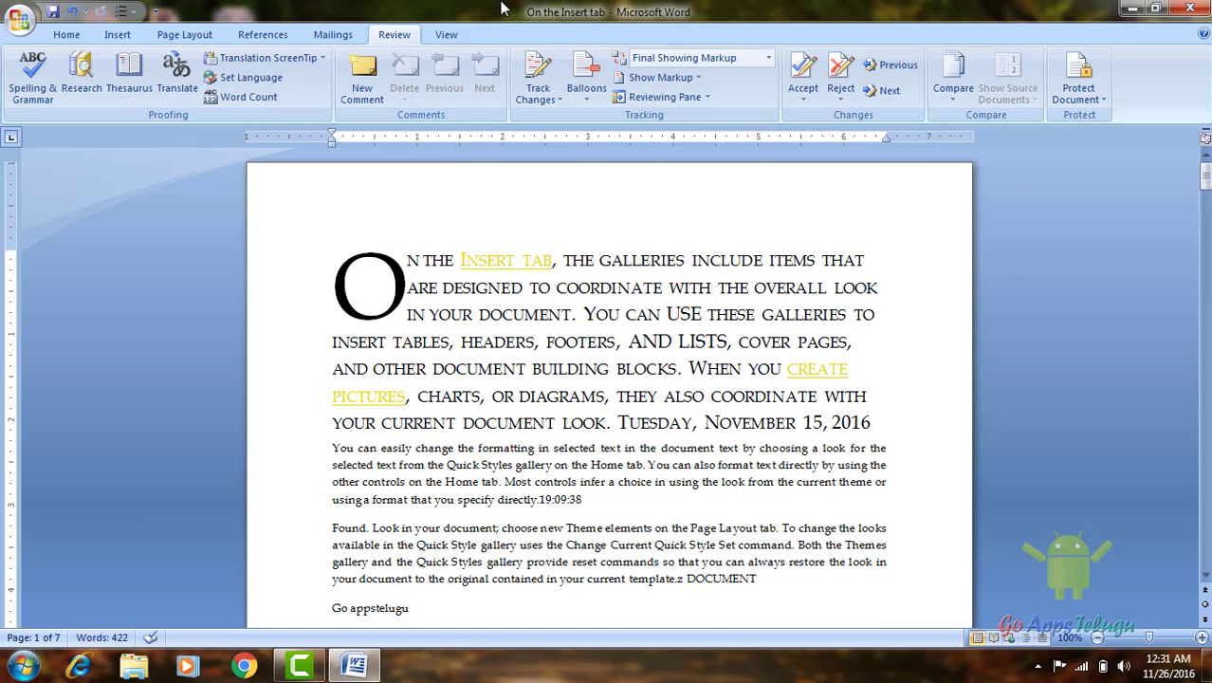